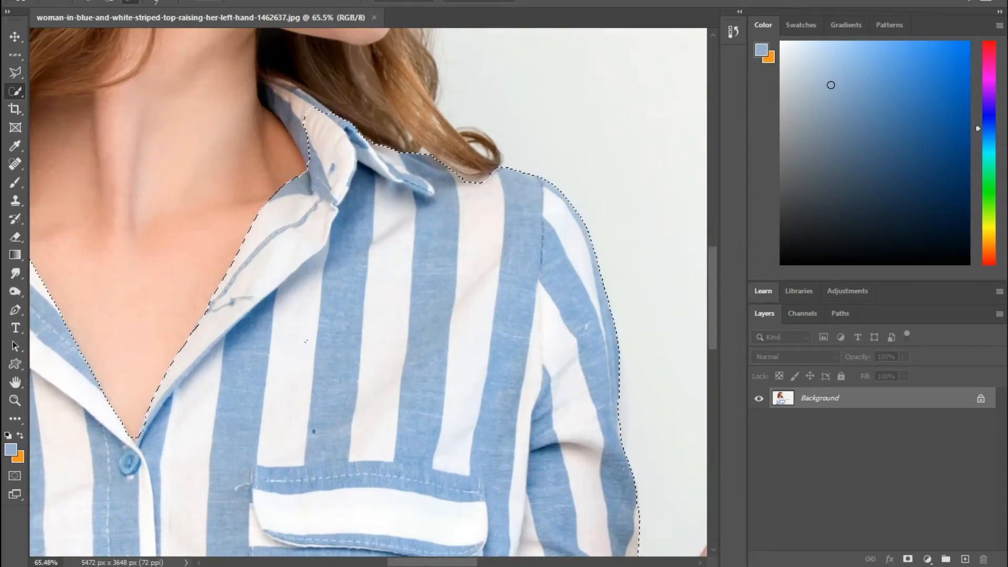
Step: Add the unselected spots on the shirt front and inside the collar to the selection with the Quick Selection tool
{"action": "mouse_move", "coordinate": [303, 336]}
{"action": "left_mouse_down"}
{"action": "mouse_move", "coordinate": [308, 488]}
{"action": "mouse_move", "coordinate": [281, 507]}
{"action": "left_mouse_up"}
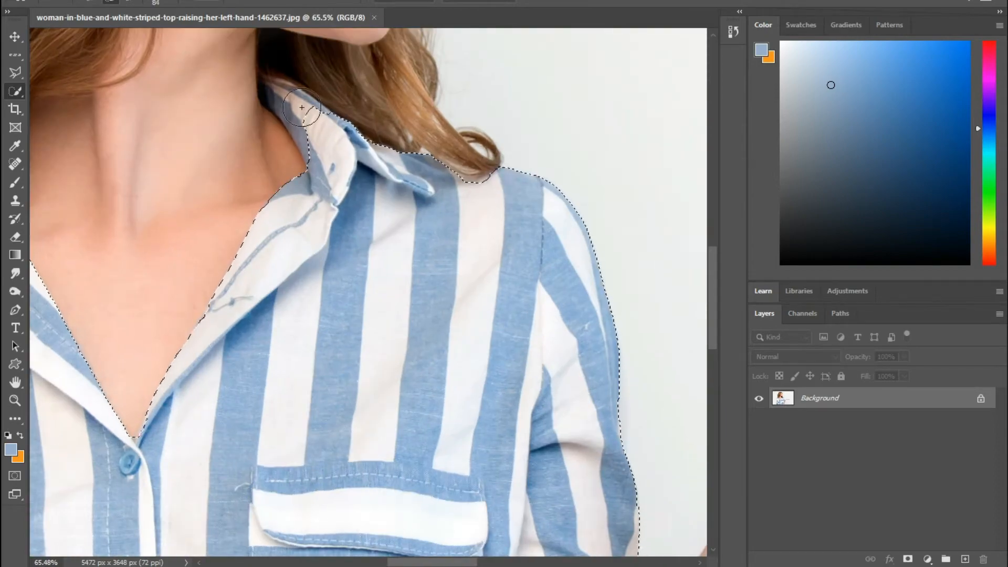
{"action": "scroll", "coordinate": [284, 179], "scroll_direction": "up", "scroll_amount": 5}
{"action": "scroll", "coordinate": [304, 281], "scroll_direction": "down", "scroll_amount": 5}
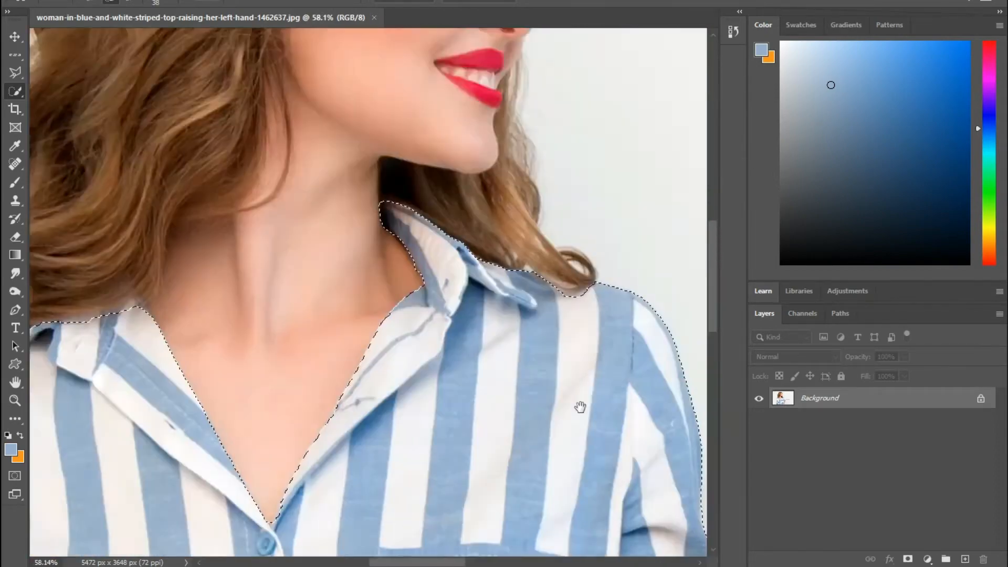
{"action": "scroll", "coordinate": [495, 261], "scroll_direction": "up", "scroll_amount": 3}
{"action": "scroll", "coordinate": [502, 130], "scroll_direction": "up", "scroll_amount": 2}
{"action": "scroll", "coordinate": [427, 299], "scroll_direction": "up", "scroll_amount": 3}
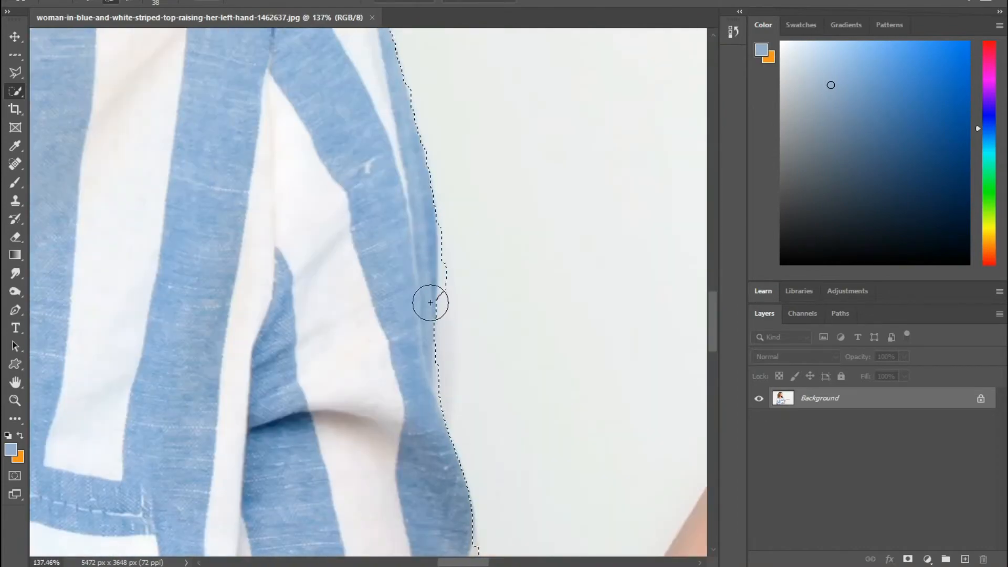
Step: Correct the shirt selection along the raised arm's sleeve, from the shoulder edge down past the cuff to the waist
{"action": "mouse_move", "coordinate": [428, 300]}
{"action": "left_mouse_down"}
{"action": "mouse_move", "coordinate": [439, 398]}
{"action": "mouse_move", "coordinate": [428, 419]}
{"action": "left_mouse_up"}
{"action": "scroll", "coordinate": [343, 432], "scroll_direction": "up", "scroll_amount": 2}
{"action": "scroll", "coordinate": [473, 352], "scroll_direction": "down", "scroll_amount": 8}
{"action": "scroll", "coordinate": [473, 352], "scroll_direction": "up", "scroll_amount": 7}
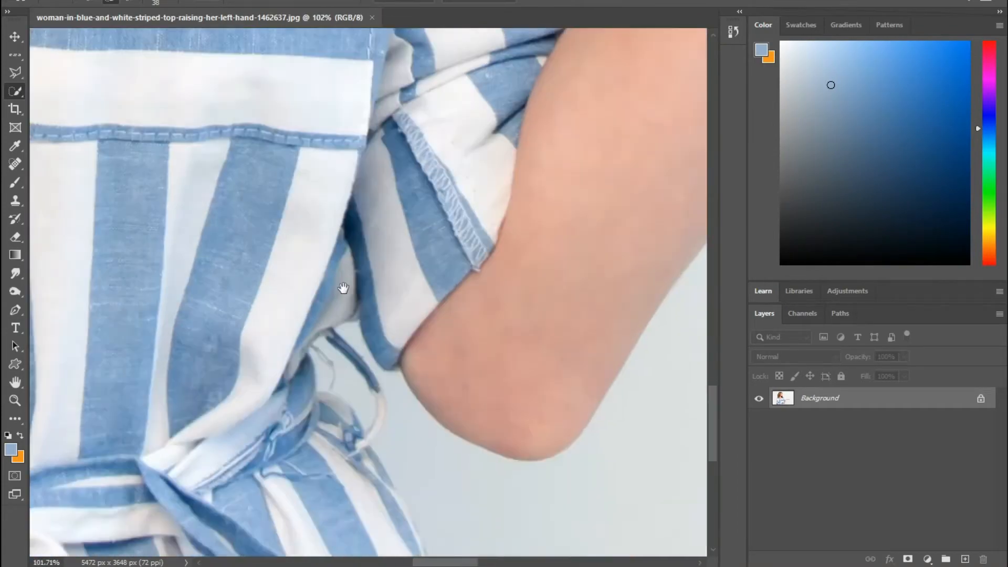
{"action": "scroll", "coordinate": [428, 466], "scroll_direction": "down", "scroll_amount": 2}
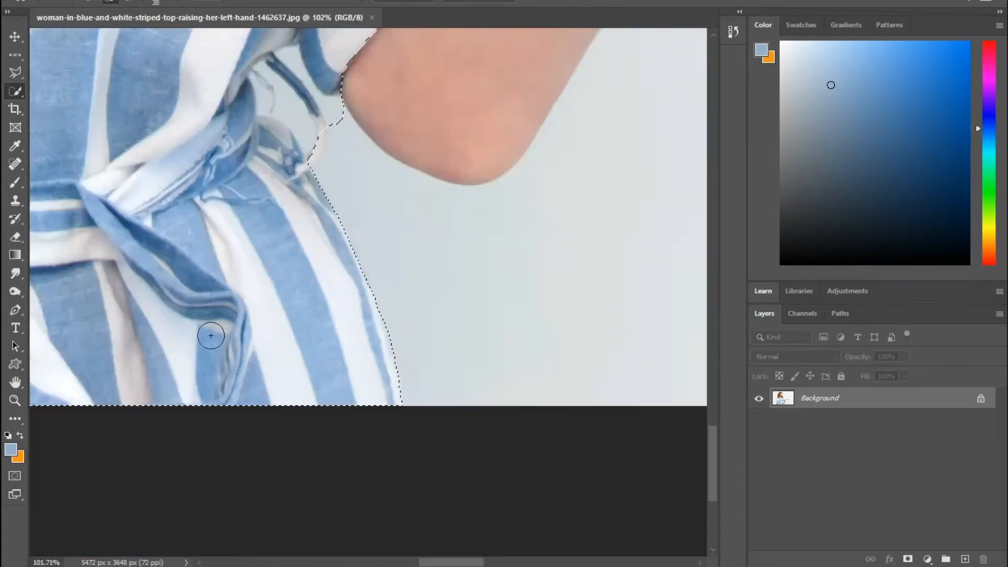
{"action": "scroll", "coordinate": [399, 342], "scroll_direction": "down", "scroll_amount": 5}
{"action": "scroll", "coordinate": [290, 359], "scroll_direction": "up", "scroll_amount": 8}
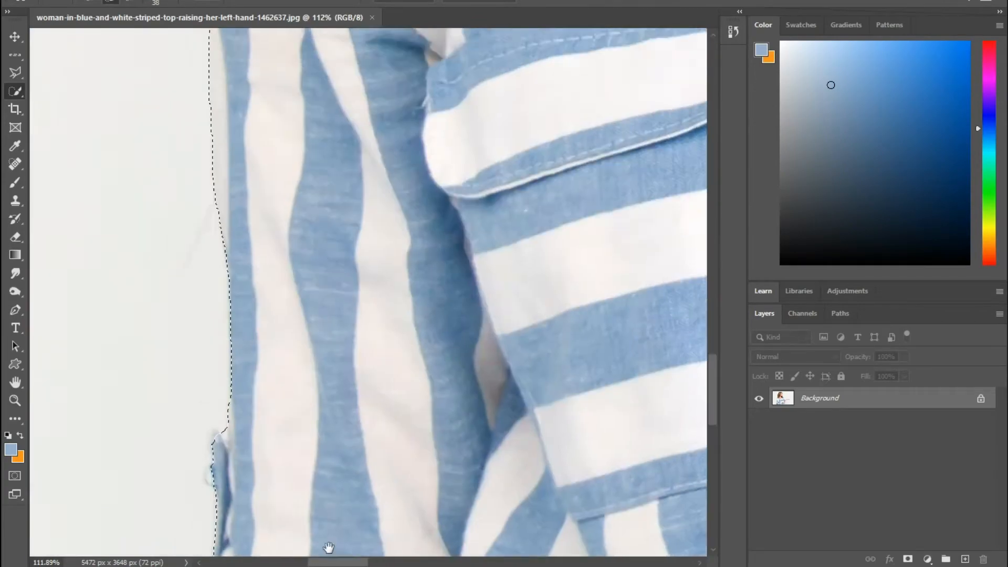
Step: Add the missing parts of the lowered arm's shoulder and the collar beneath the hair to the shirt selection
{"action": "scroll", "coordinate": [234, 292], "scroll_direction": "down", "scroll_amount": 2}
{"action": "scroll", "coordinate": [296, 313], "scroll_direction": "up", "scroll_amount": 1}
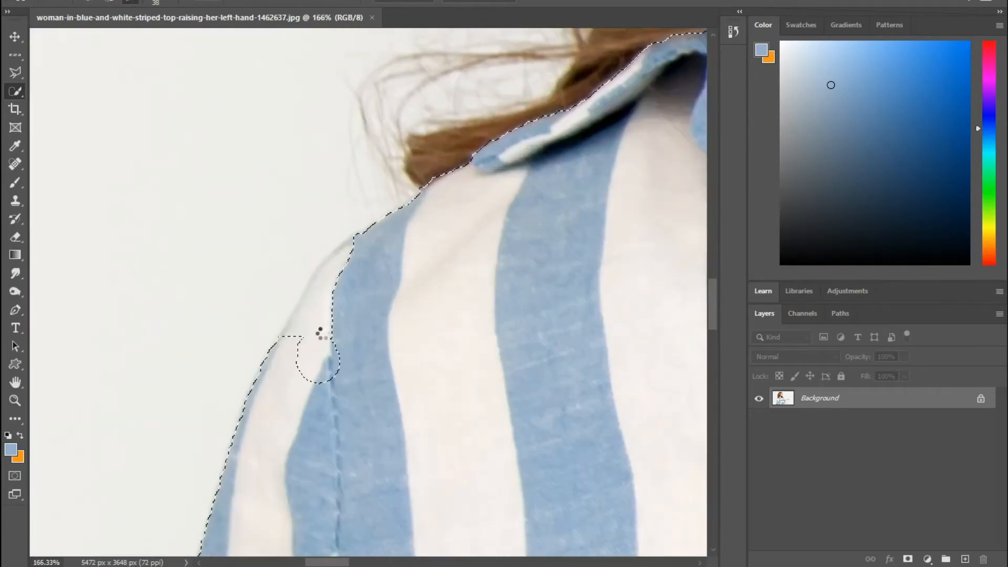
{"action": "scroll", "coordinate": [481, 336], "scroll_direction": "up", "scroll_amount": 2}
{"action": "scroll", "coordinate": [481, 337], "scroll_direction": "up", "scroll_amount": 1}
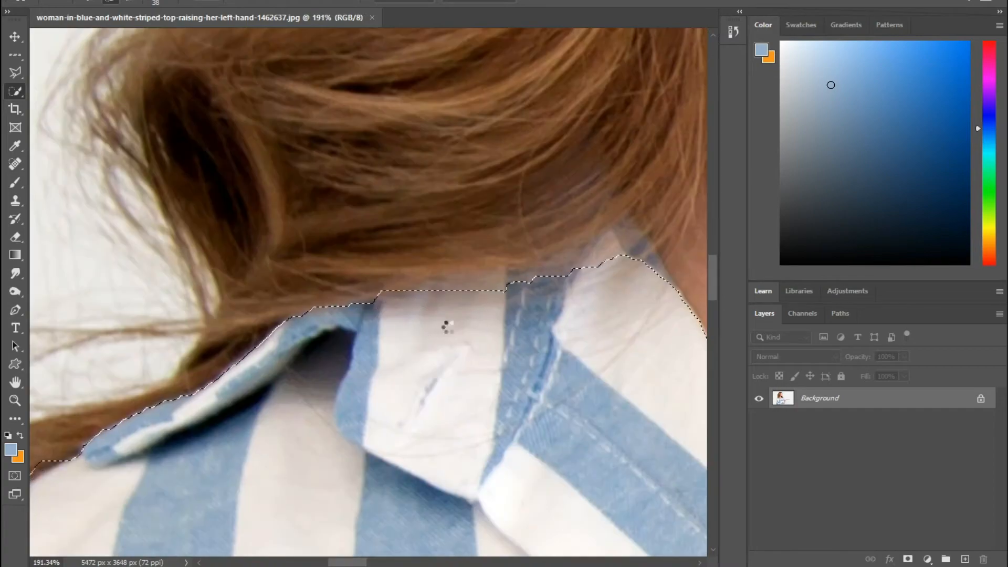
{"action": "scroll", "coordinate": [457, 368], "scroll_direction": "up", "scroll_amount": 1}
{"action": "scroll", "coordinate": [521, 369], "scroll_direction": "down", "scroll_amount": 3}
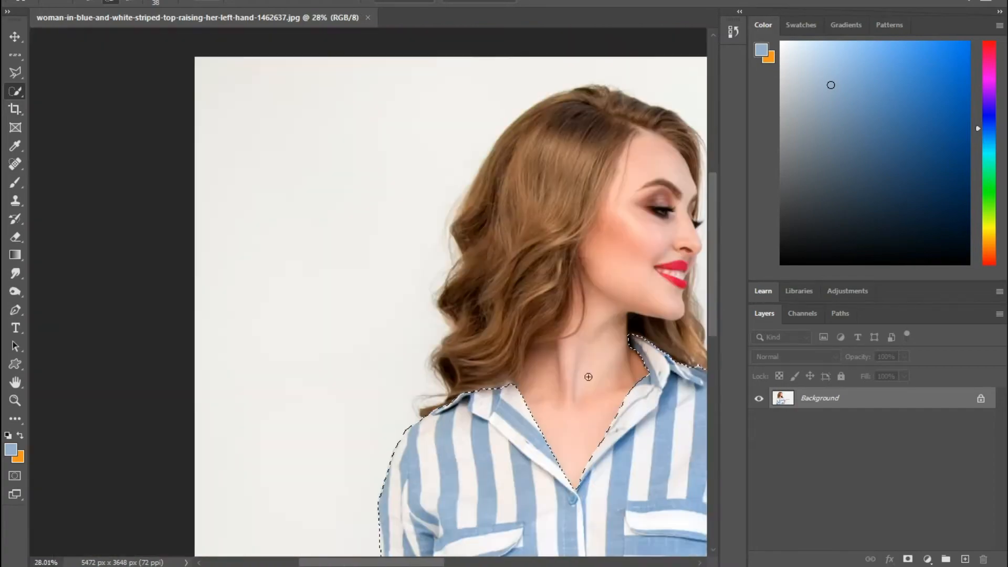
Step: Subtract the background gap between the belt loop and the raised arm's sleeve from the selection, using a smaller brush
{"action": "scroll", "coordinate": [473, 341], "scroll_direction": "down", "scroll_amount": 5}
{"action": "scroll", "coordinate": [455, 323], "scroll_direction": "up", "scroll_amount": 3}
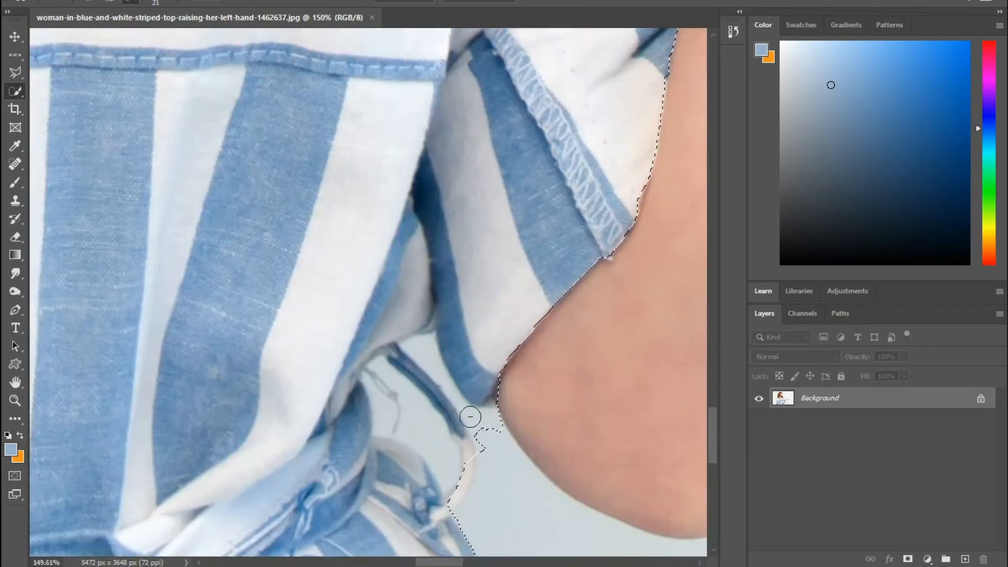
{"action": "scroll", "coordinate": [415, 359], "scroll_direction": "up", "scroll_amount": 5}
{"action": "key", "text": "bracketleft"}
{"action": "key", "text": "bracketleft"}
{"action": "key", "text": "bracketleft"}
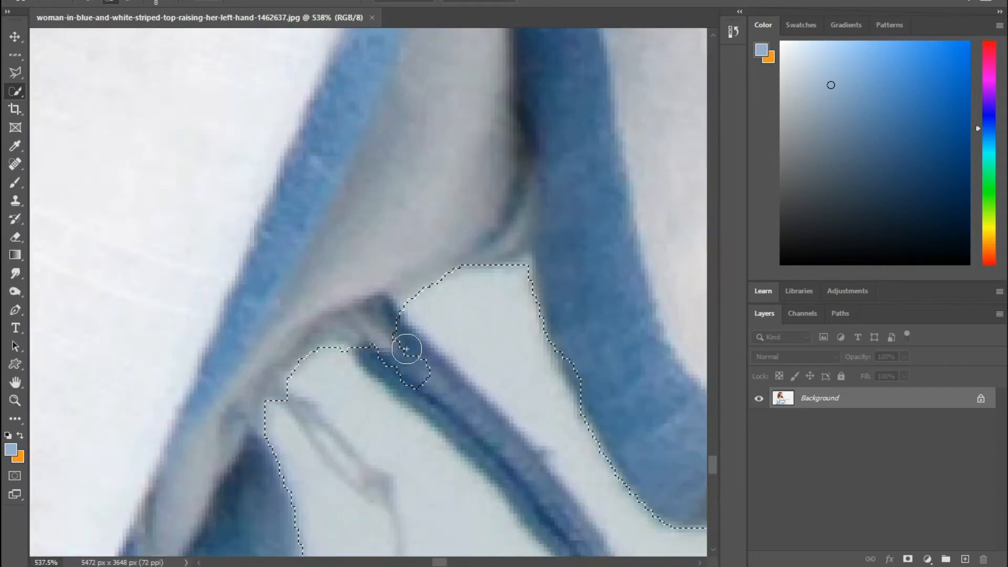
Step: Add the thin belt loop near the elbow to the selection and trim the background around it
{"action": "left_click_drag", "start_coordinate": [490, 446], "coordinate": [432, 349]}
{"action": "mouse_move", "coordinate": [325, 231]}
{"action": "left_mouse_down"}
{"action": "mouse_move", "coordinate": [528, 470]}
{"action": "mouse_move", "coordinate": [478, 317]}
{"action": "left_mouse_up"}
{"action": "mouse_move", "coordinate": [481, 326]}
{"action": "left_mouse_down"}
{"action": "mouse_move", "coordinate": [542, 475]}
{"action": "mouse_move", "coordinate": [502, 296]}
{"action": "mouse_move", "coordinate": [473, 396]}
{"action": "mouse_move", "coordinate": [445, 442]}
{"action": "left_mouse_up"}
{"action": "right_click", "coordinate": [506, 335], "text": "alt"}
{"action": "mouse_move", "coordinate": [505, 293]}
{"action": "left_mouse_down"}
{"action": "mouse_move", "coordinate": [485, 360]}
{"action": "mouse_move", "coordinate": [512, 310]}
{"action": "mouse_move", "coordinate": [513, 320]}
{"action": "mouse_move", "coordinate": [476, 407]}
{"action": "mouse_move", "coordinate": [468, 160]}
{"action": "mouse_move", "coordinate": [477, 226]}
{"action": "mouse_move", "coordinate": [562, 420]}
{"action": "left_mouse_up"}
{"action": "scroll", "coordinate": [465, 203], "scroll_direction": "down", "scroll_amount": 3}
{"action": "scroll", "coordinate": [466, 203], "scroll_direction": "left", "scroll_amount": 3}
{"action": "scroll", "coordinate": [466, 162], "scroll_direction": "up", "scroll_amount": 3}
{"action": "scroll", "coordinate": [439, 200], "scroll_direction": "down", "scroll_amount": 10}
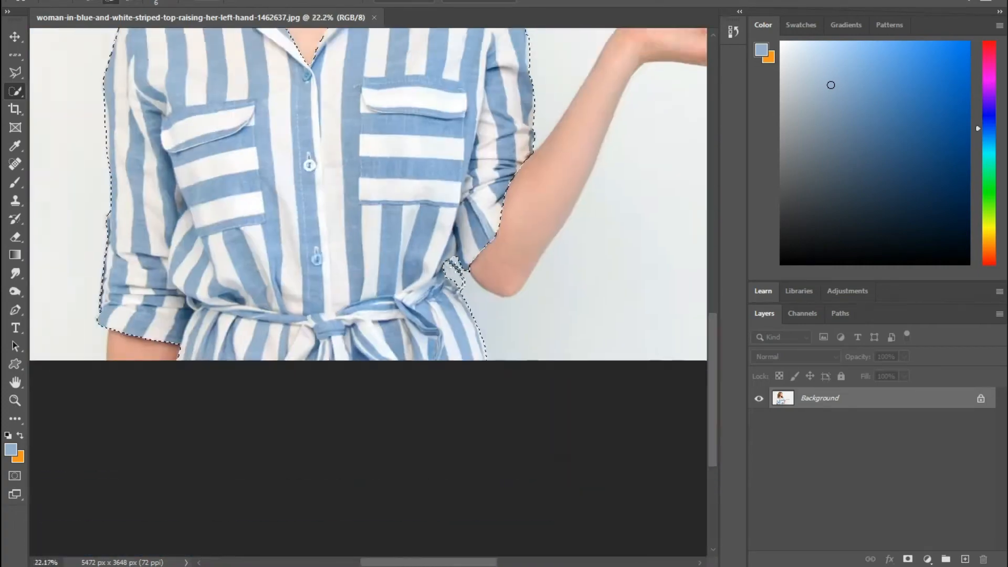
{"action": "scroll", "coordinate": [421, 290], "scroll_direction": "up", "scroll_amount": 1}
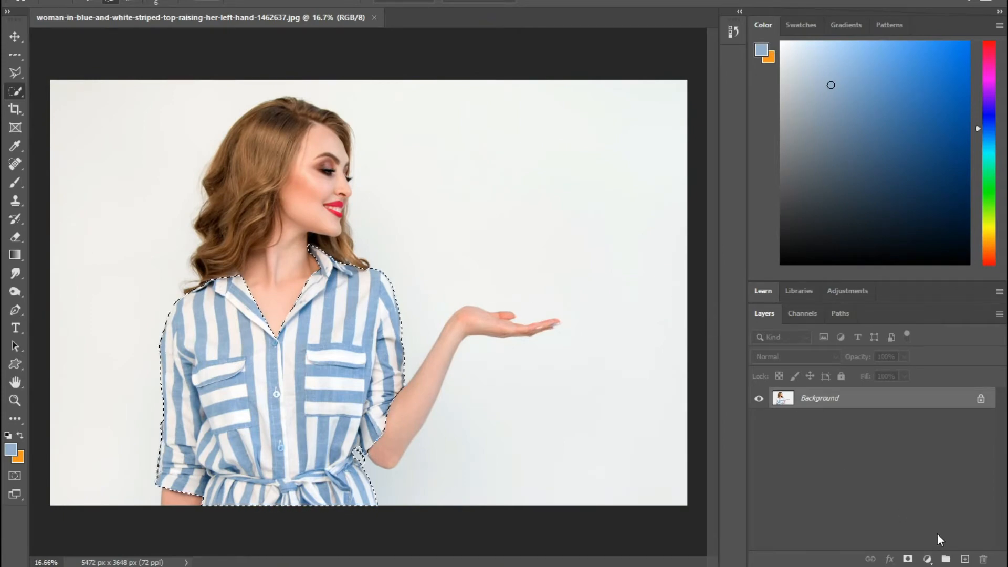
Step: Create a Solid Color fill layer from the shirt selection using the magenta-purple colour c313f6
{"action": "left_click", "coordinate": [927, 559]}
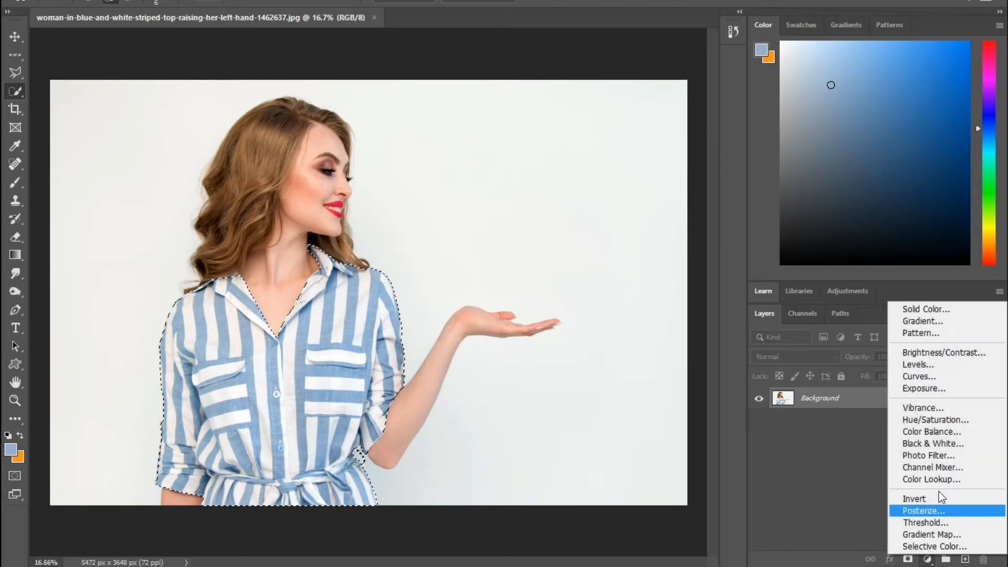
{"action": "left_click", "coordinate": [920, 310]}
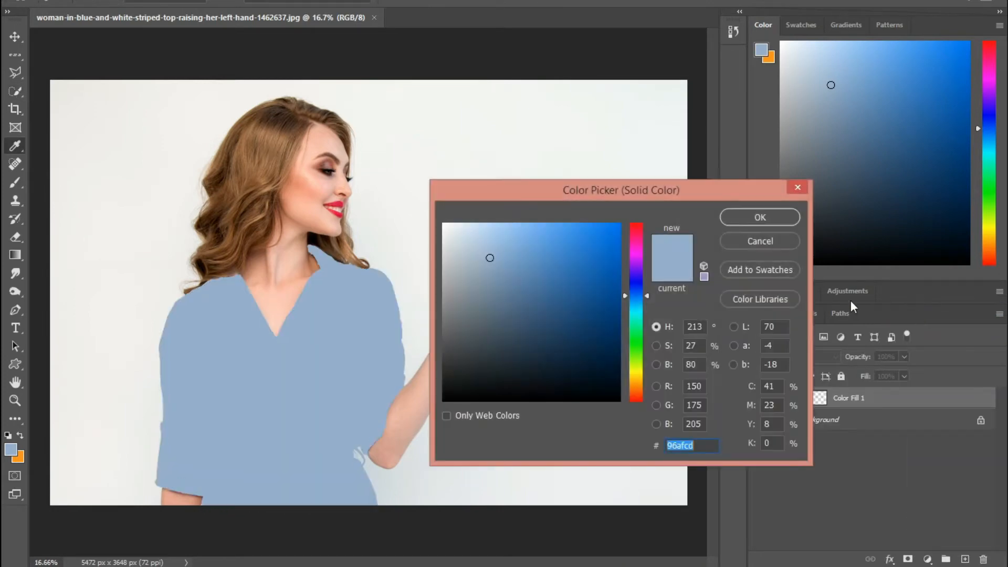
{"action": "left_click", "coordinate": [636, 261]}
{"action": "left_click", "coordinate": [608, 230]}
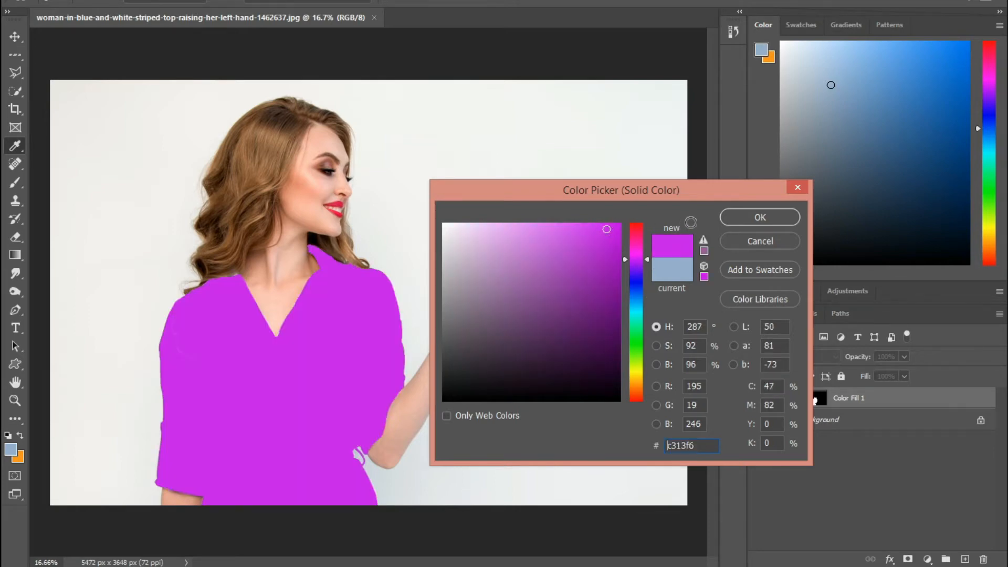
{"action": "left_click", "coordinate": [731, 218]}
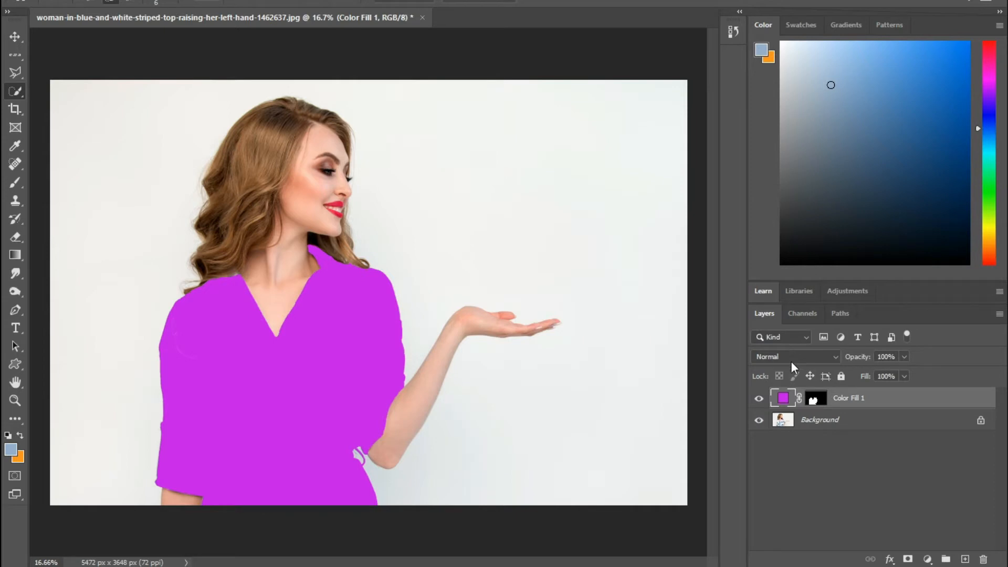
Step: Set the colour fill layer's blend mode to Multiply, switch to the Move tool and check the shirt up close
{"action": "left_click", "coordinate": [792, 356]}
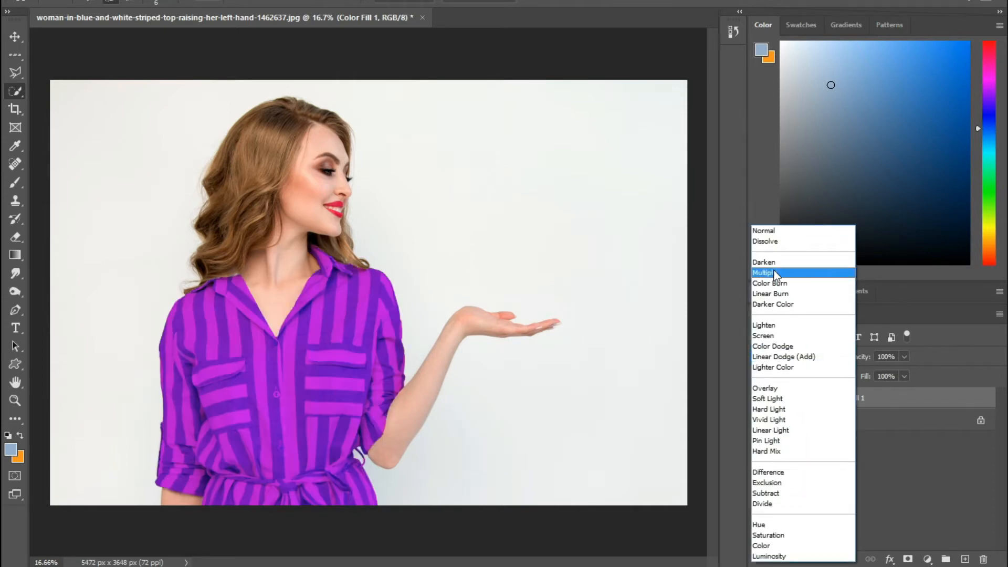
{"action": "left_click", "coordinate": [775, 273]}
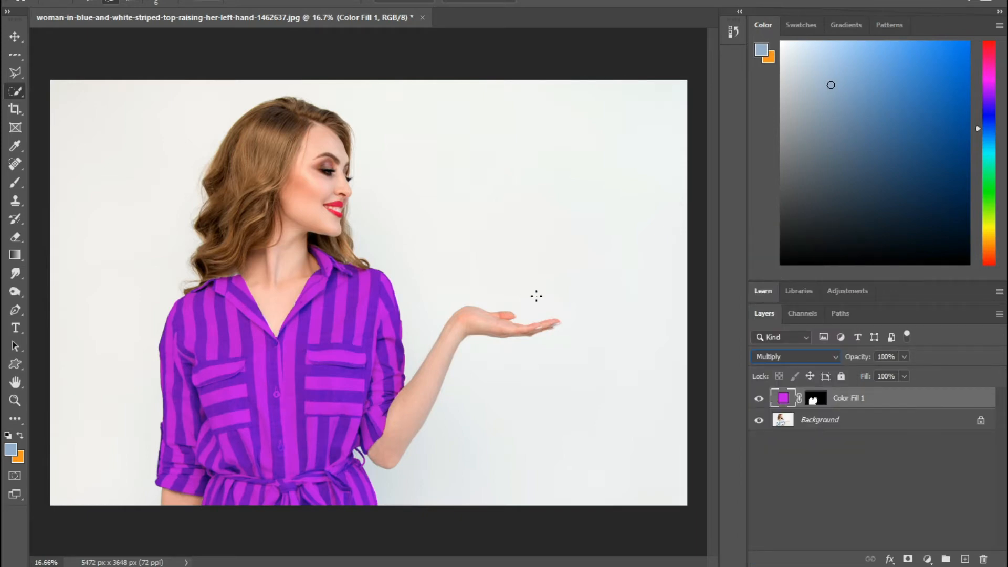
{"action": "left_click", "coordinate": [10, 39]}
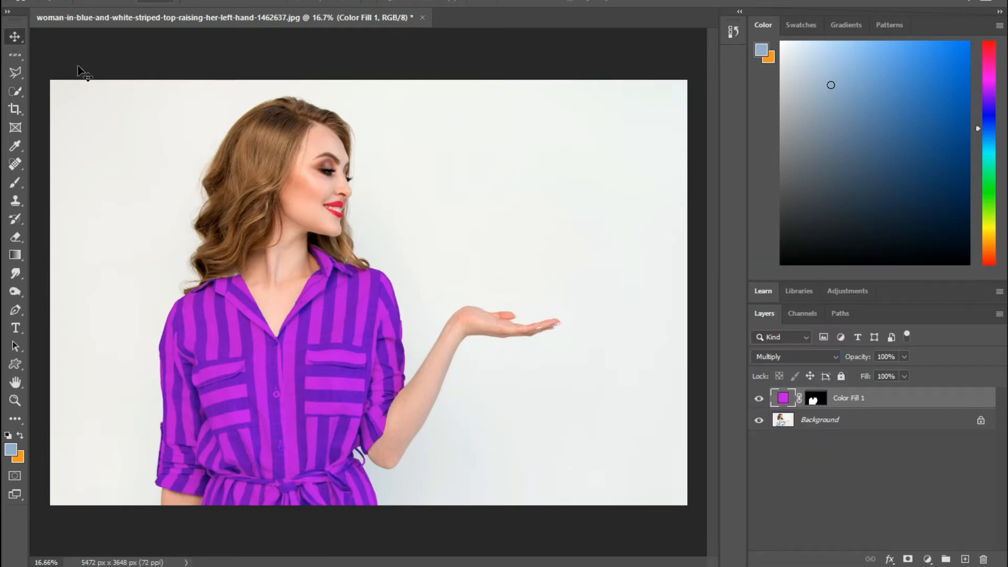
{"action": "scroll", "coordinate": [279, 320], "scroll_direction": "up", "scroll_amount": 2}
{"action": "scroll", "coordinate": [419, 309], "scroll_direction": "up", "scroll_amount": 1}
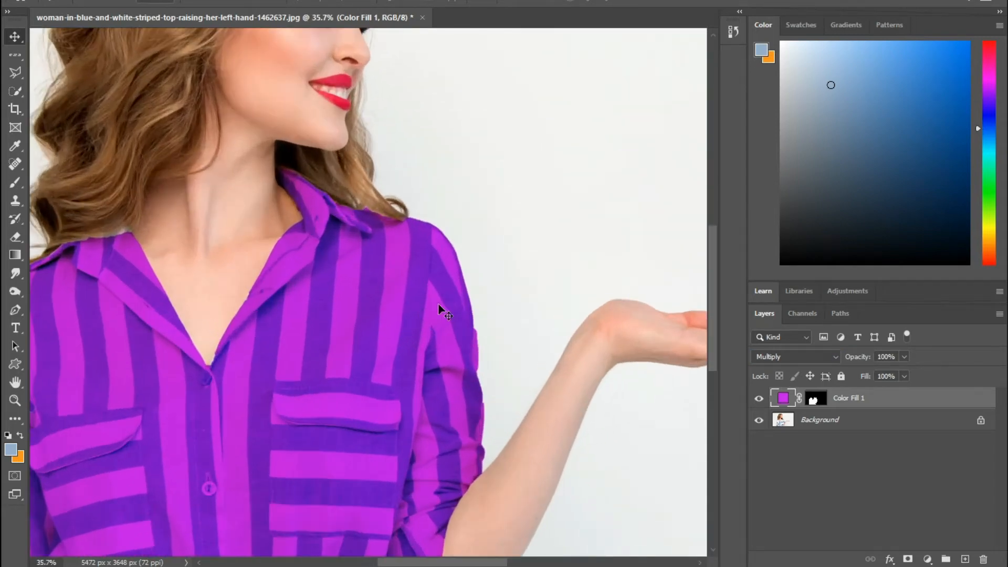
{"action": "scroll", "coordinate": [412, 391], "scroll_direction": "down", "scroll_amount": 2}
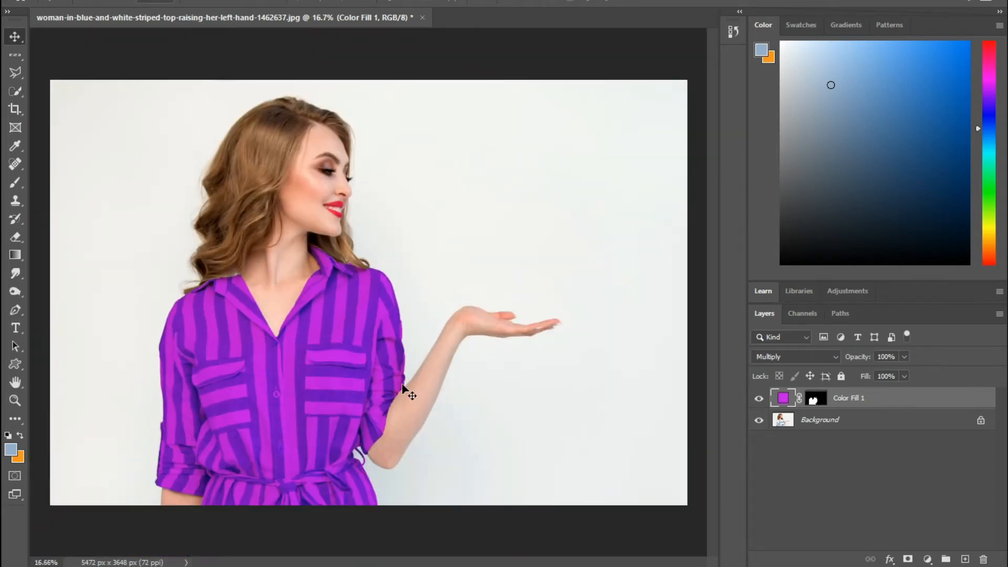
Step: Add a Curves adjustment layer above the colour fill layer, leaving its curve at the default
{"action": "left_click", "coordinate": [933, 560]}
{"action": "left_click", "coordinate": [930, 380]}
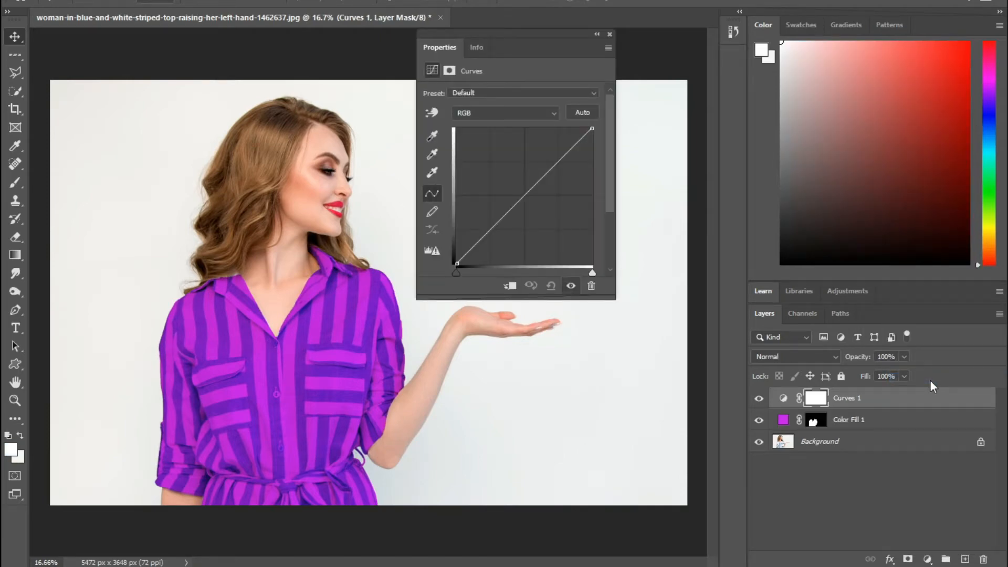
{"action": "left_click", "coordinate": [609, 34]}
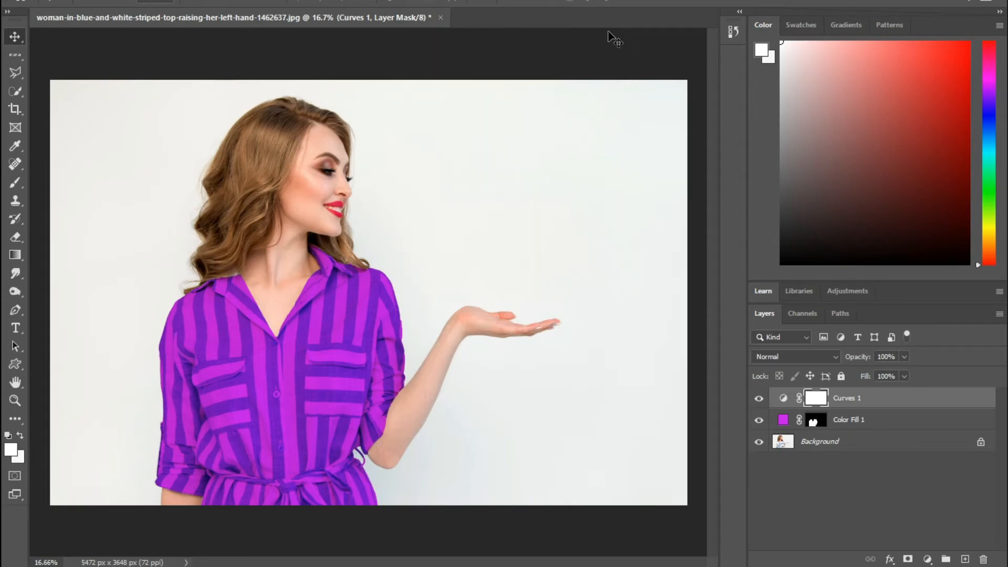
Step: Group the Curves and Color Fill layers and move the fill layer's shirt mask onto the group
{"action": "left_click", "coordinate": [904, 423], "text": "shift"}
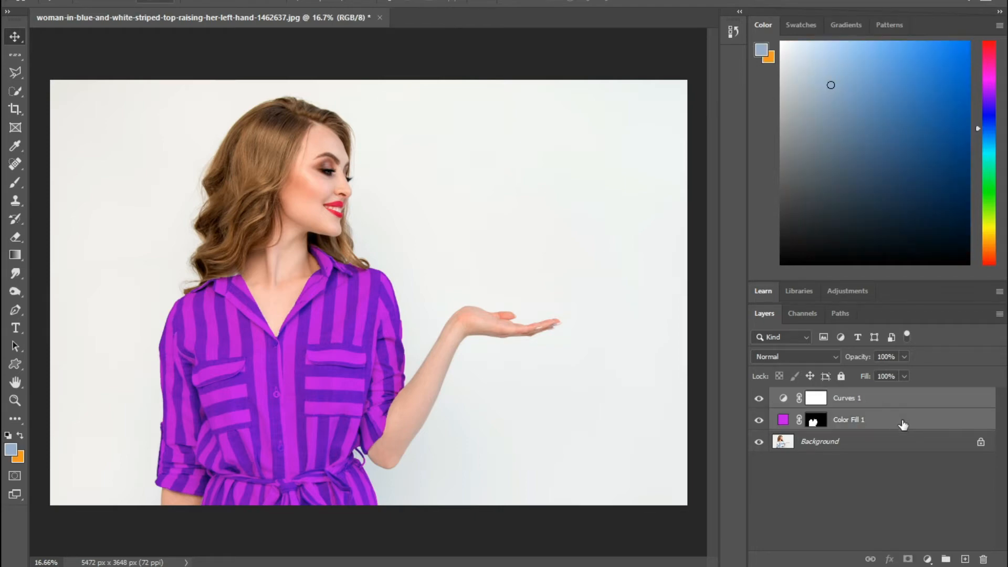
{"action": "key", "text": "ctrl+g"}
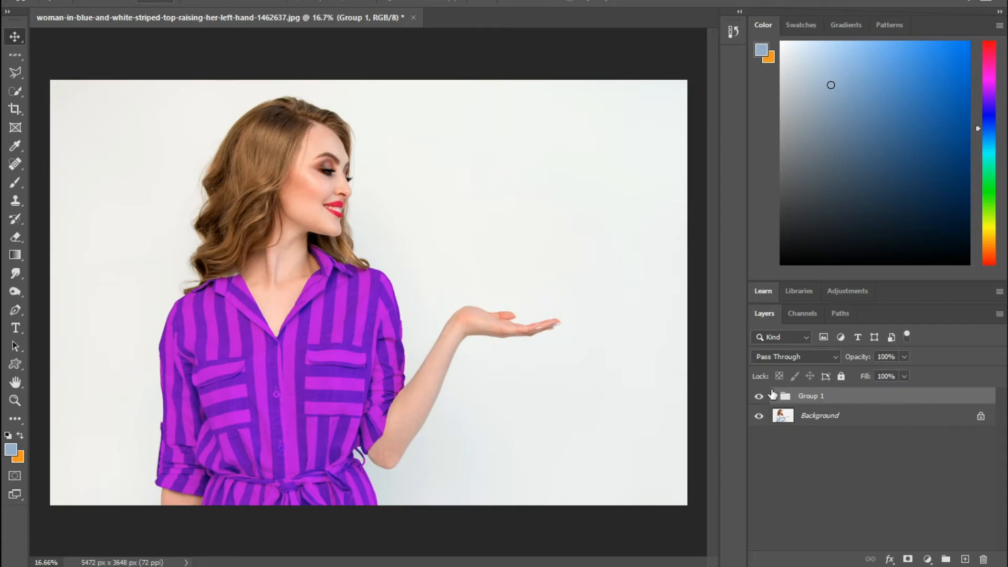
{"action": "left_click", "coordinate": [775, 397]}
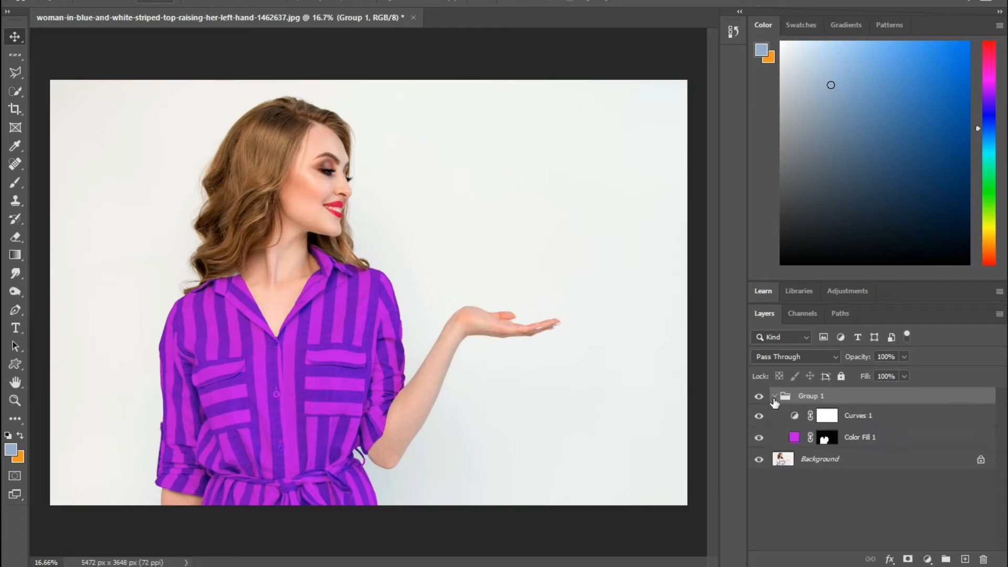
{"action": "left_click", "coordinate": [825, 436]}
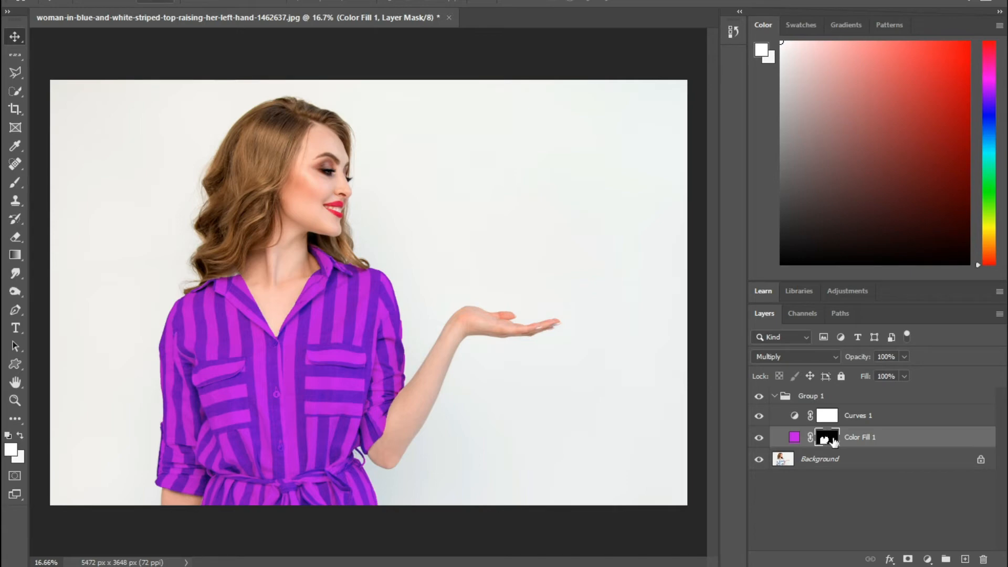
{"action": "left_click_drag", "start_coordinate": [833, 443], "coordinate": [828, 400]}
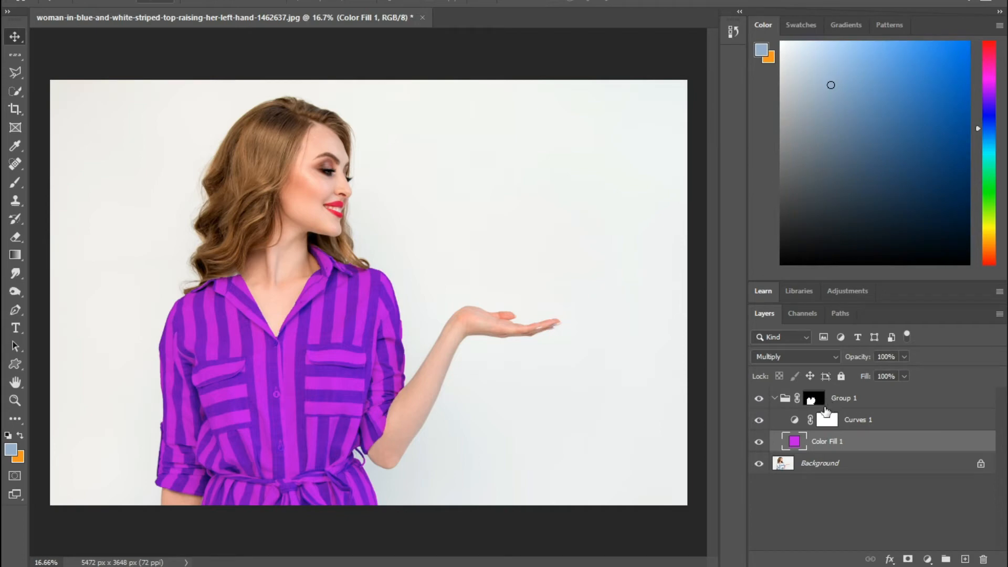
Step: Darken the shirt by lowering the Curves adjustment at a tone sampled on the shirt with the on-image adjustment tool
{"action": "double_click", "coordinate": [793, 420]}
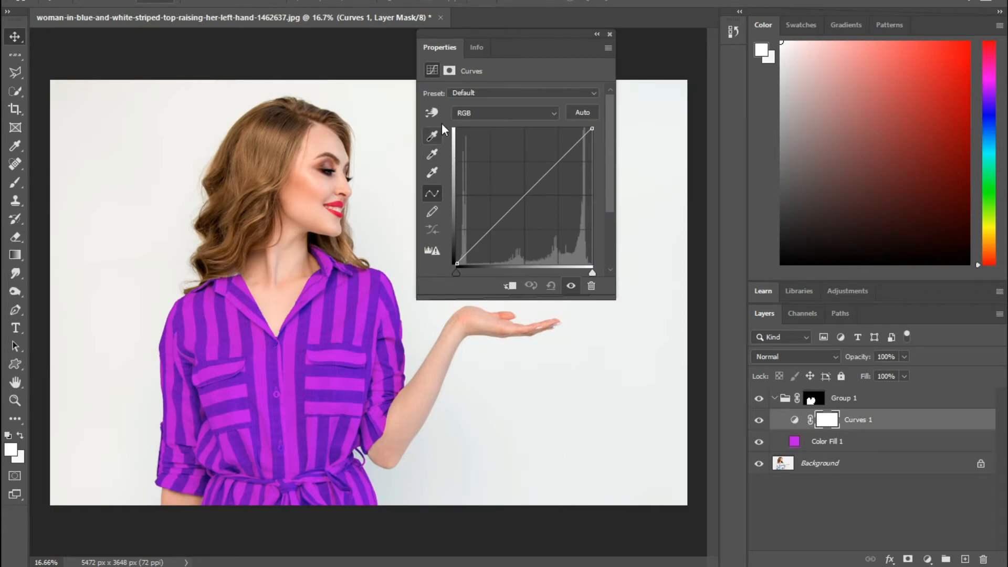
{"action": "left_click", "coordinate": [432, 112]}
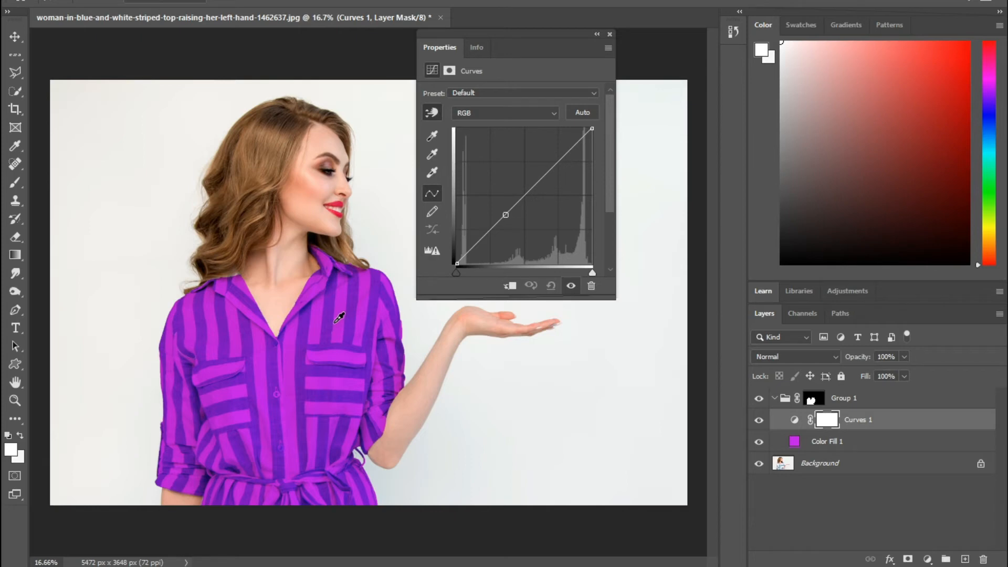
{"action": "left_click_drag", "start_coordinate": [340, 318], "coordinate": [332, 347]}
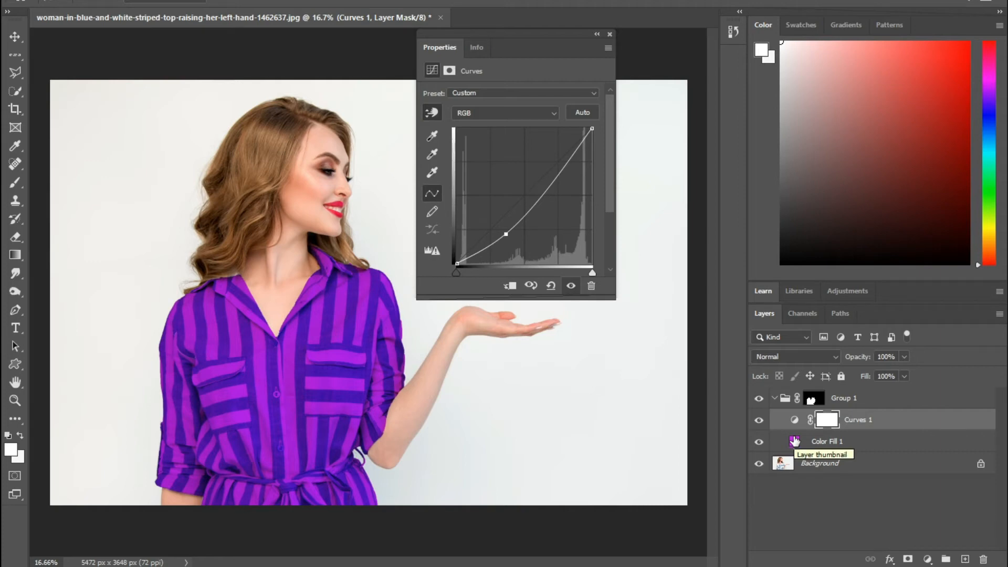
{"action": "left_click", "coordinate": [610, 34]}
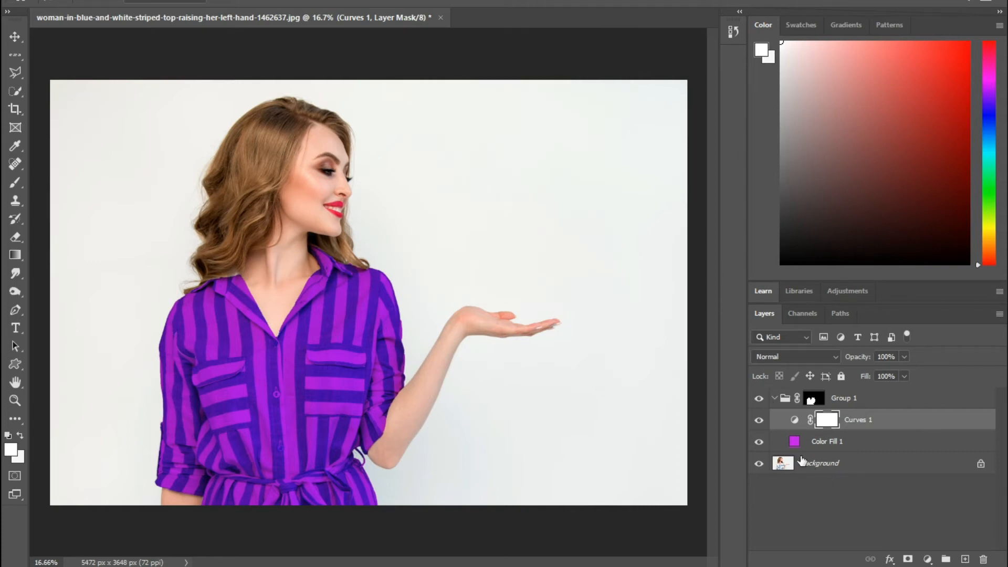
Step: Recolour the colour fill layer, trying bright and muted blues on the shirt before settling on green #8fda25
{"action": "double_click", "coordinate": [793, 441]}
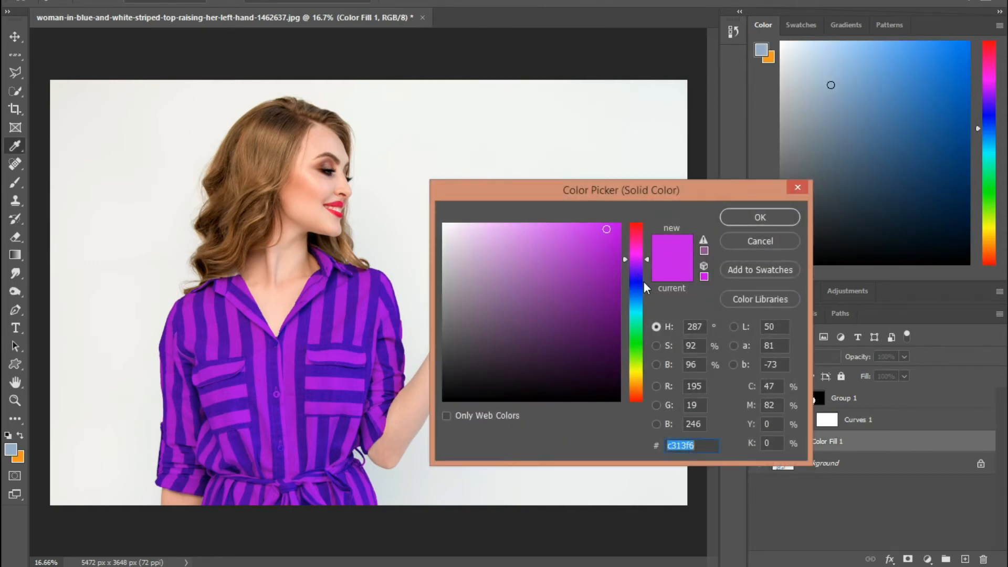
{"action": "left_click", "coordinate": [641, 276]}
{"action": "left_click", "coordinate": [640, 307]}
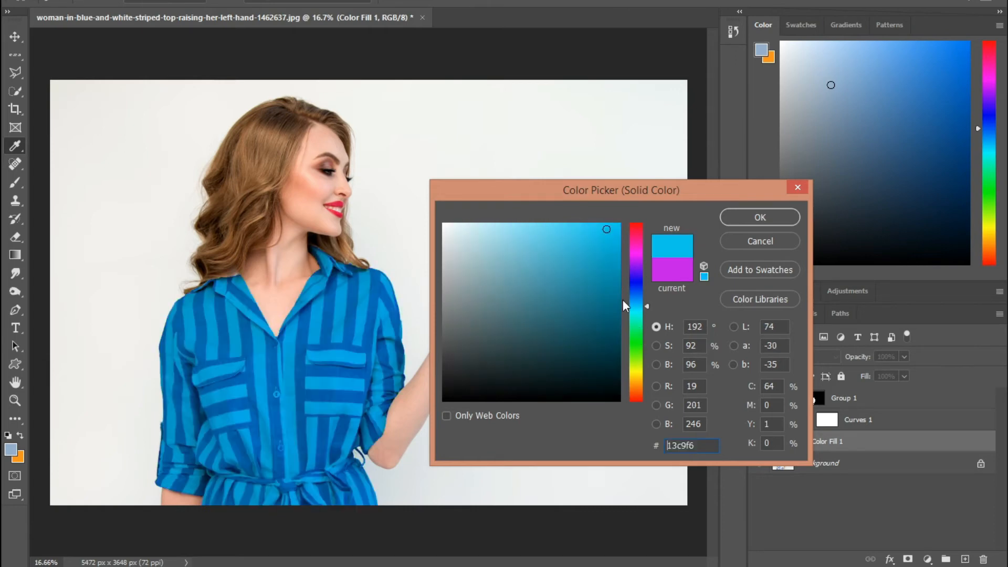
{"action": "left_click", "coordinate": [599, 247]}
{"action": "left_click", "coordinate": [520, 246]}
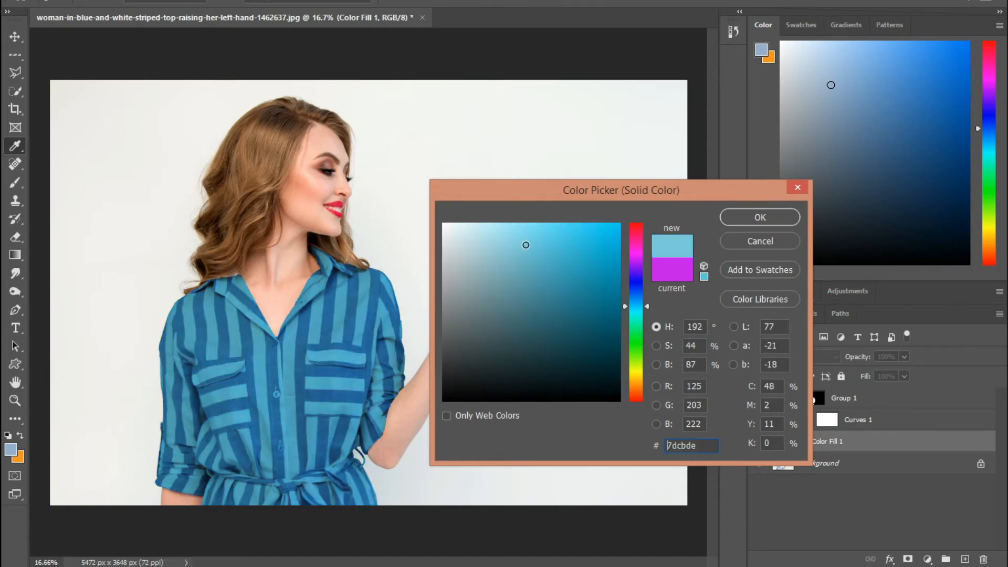
{"action": "left_click", "coordinate": [585, 245]}
{"action": "left_click", "coordinate": [533, 329]}
{"action": "left_click", "coordinate": [543, 268]}
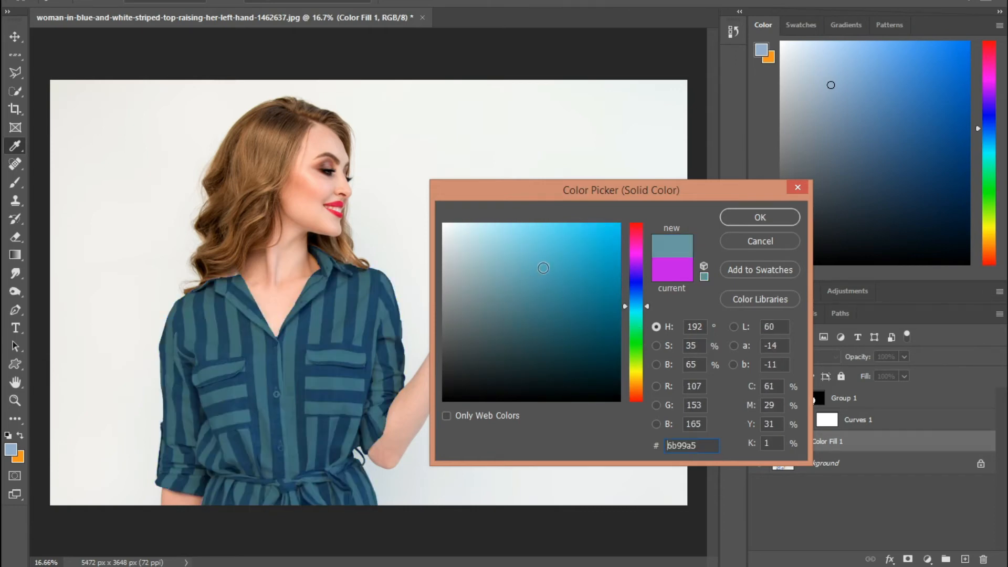
{"action": "left_click", "coordinate": [636, 360]}
{"action": "left_click", "coordinate": [590, 249]}
{"action": "left_click", "coordinate": [605, 249]}
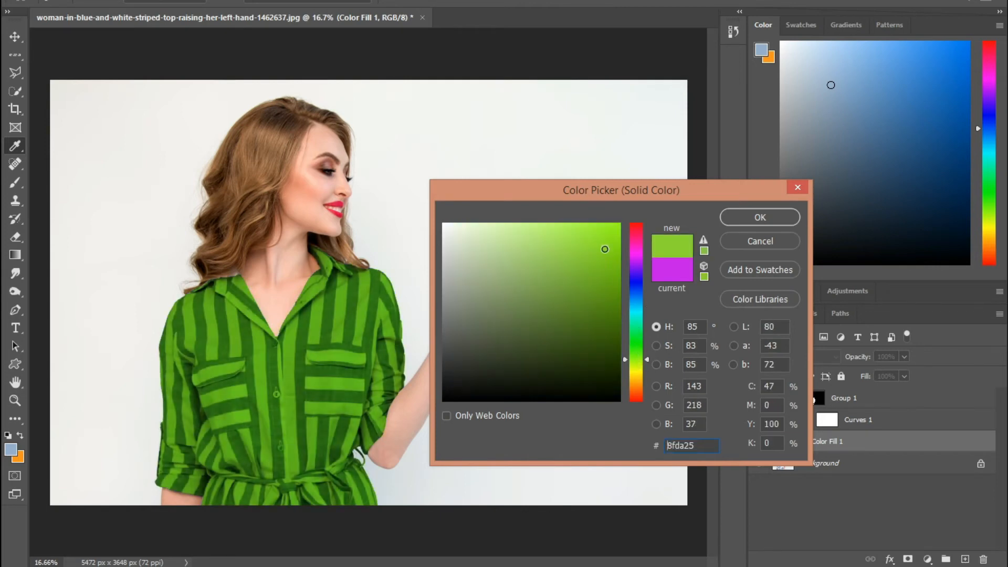
{"action": "left_click", "coordinate": [748, 221]}
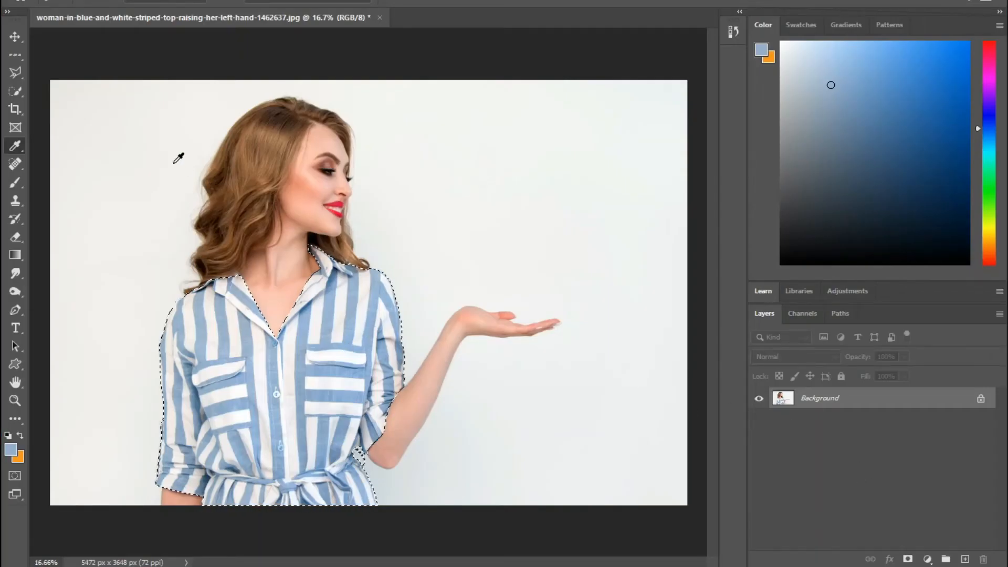
Step: Switch to the Move tool, add a Hue/Saturation adjustment layer masked by the shirt selection and enable Colorize
{"action": "left_click", "coordinate": [26, 43]}
{"action": "scroll", "coordinate": [505, 425], "scroll_direction": "down", "scroll_amount": 2}
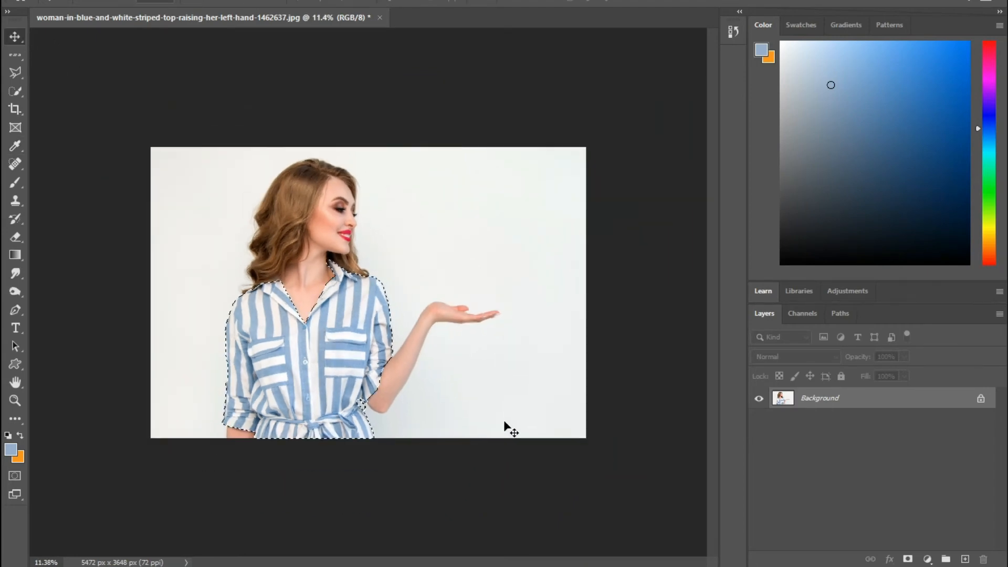
{"action": "scroll", "coordinate": [505, 424], "scroll_direction": "up", "scroll_amount": 2}
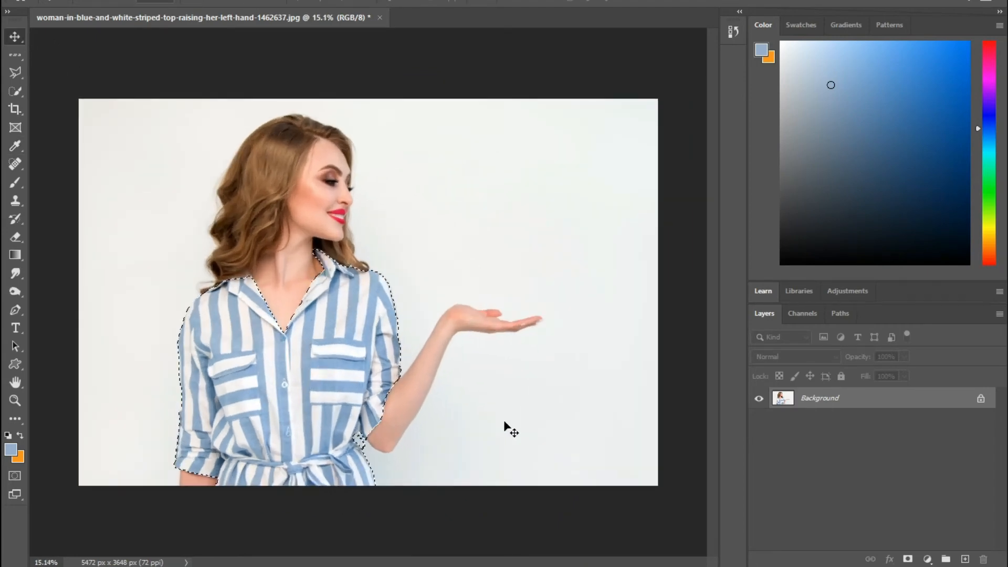
{"action": "left_click", "coordinate": [927, 559]}
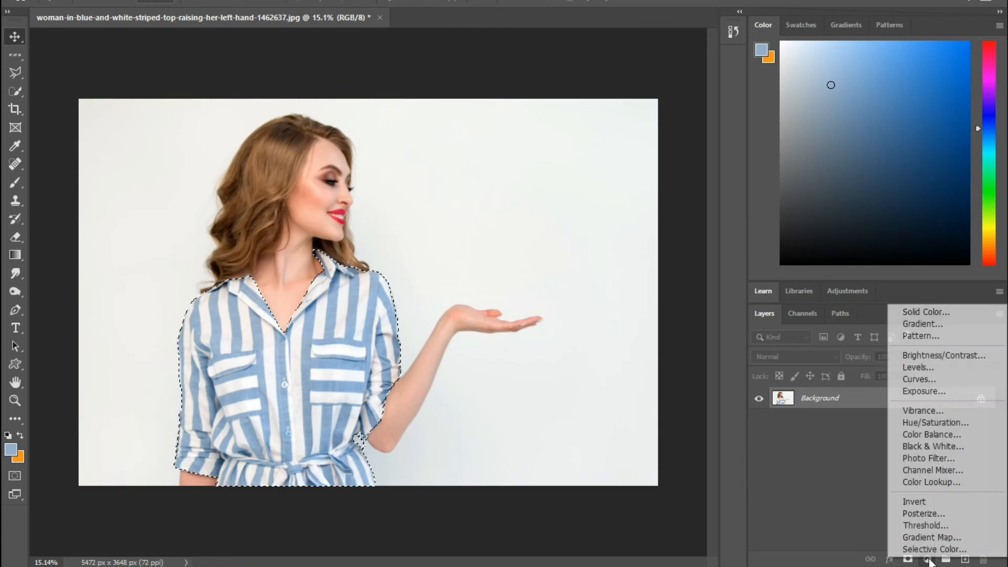
{"action": "left_click", "coordinate": [911, 425]}
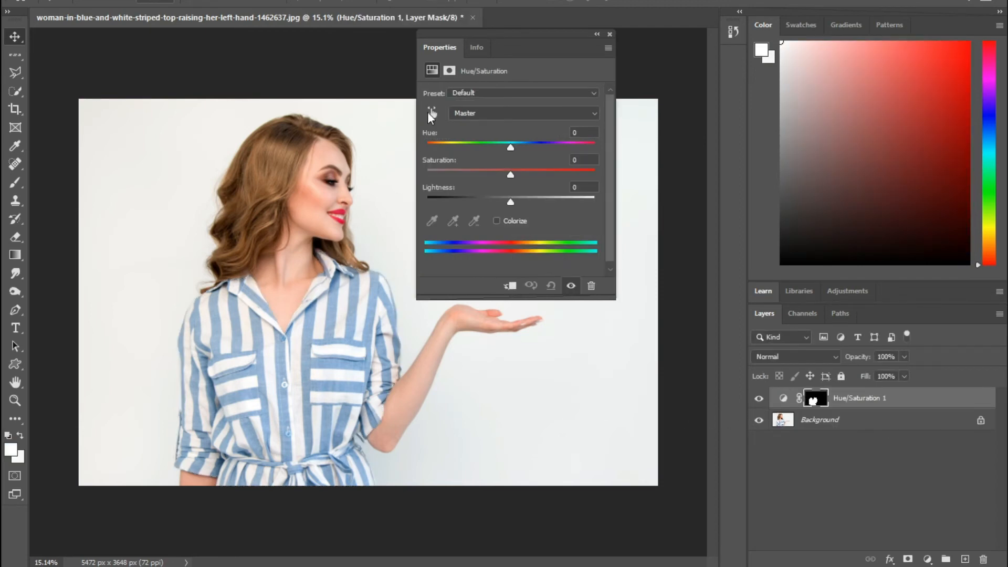
{"action": "left_click", "coordinate": [496, 221]}
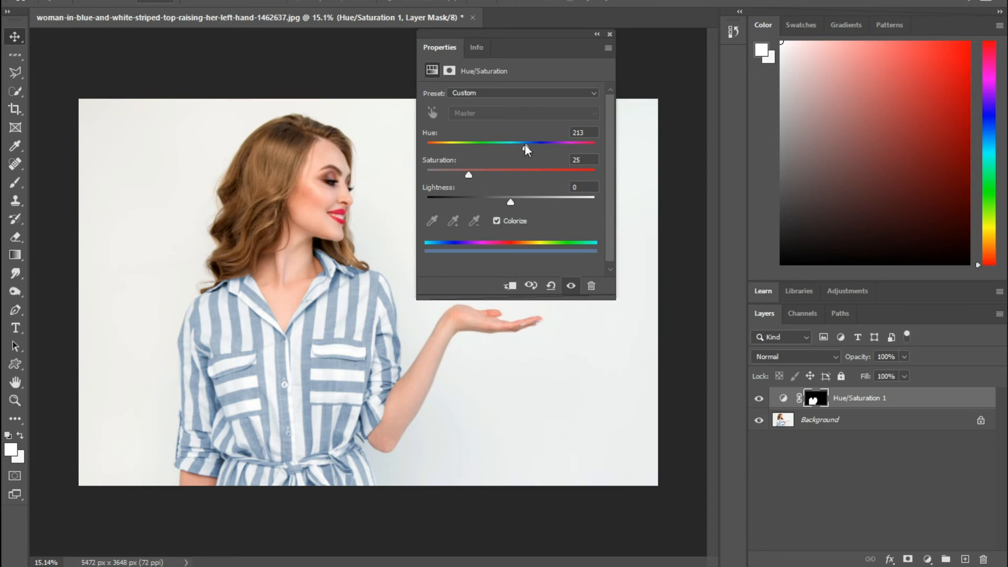
Step: Try olive (Hue 65, Saturation 53, Lightness -43) and pink (Hue 332, Saturation 49, Lightness -17) on the shirt with Hue/Saturation
{"action": "left_click_drag", "start_coordinate": [525, 149], "coordinate": [474, 203]}
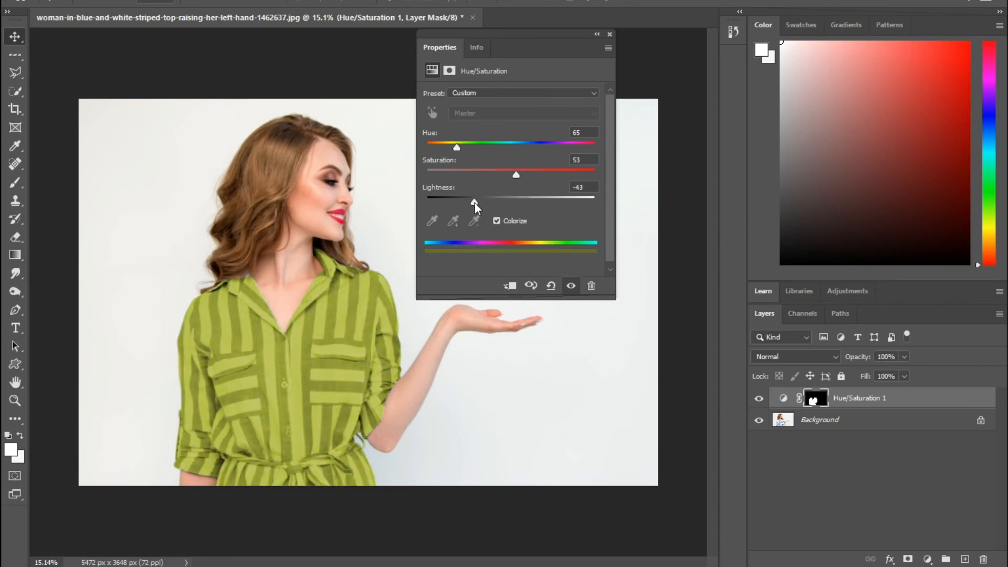
{"action": "left_click_drag", "start_coordinate": [463, 148], "coordinate": [581, 160]}
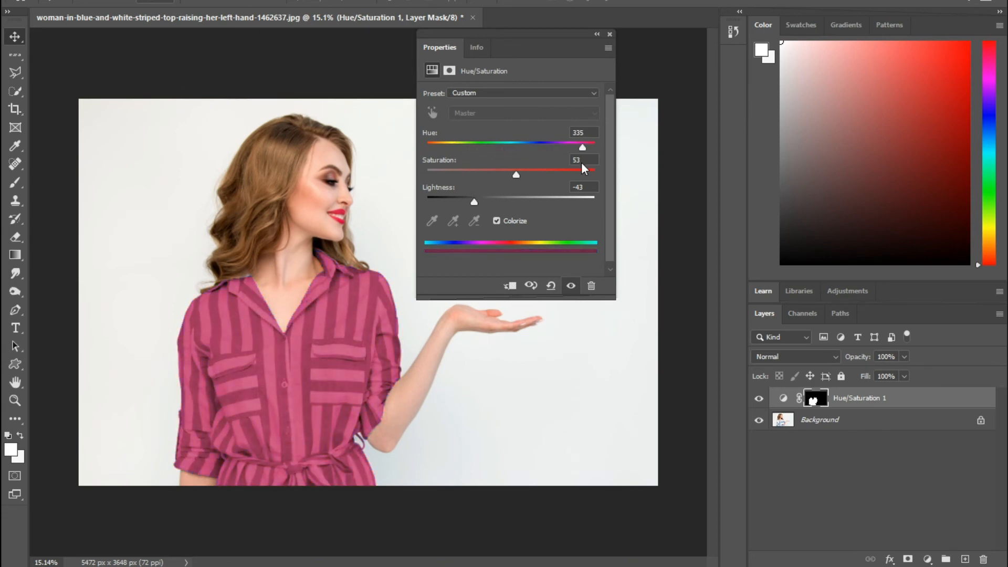
{"action": "left_click_drag", "start_coordinate": [519, 176], "coordinate": [497, 174]}
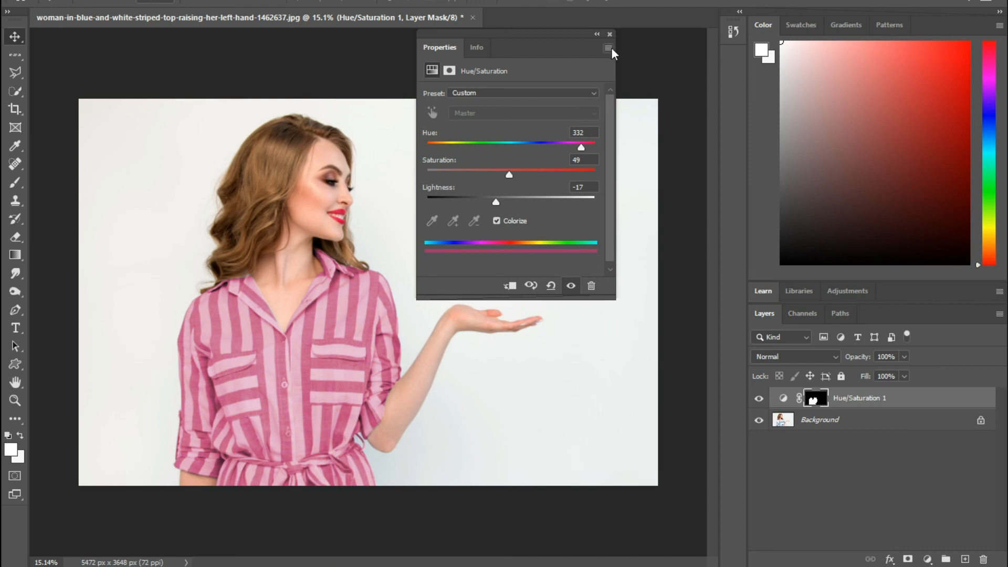
Step: Colour the shirt green with Hue 144, Saturation 52 and Lightness -41, and close the adjustment's settings
{"action": "left_click_drag", "start_coordinate": [528, 144], "coordinate": [496, 150]}
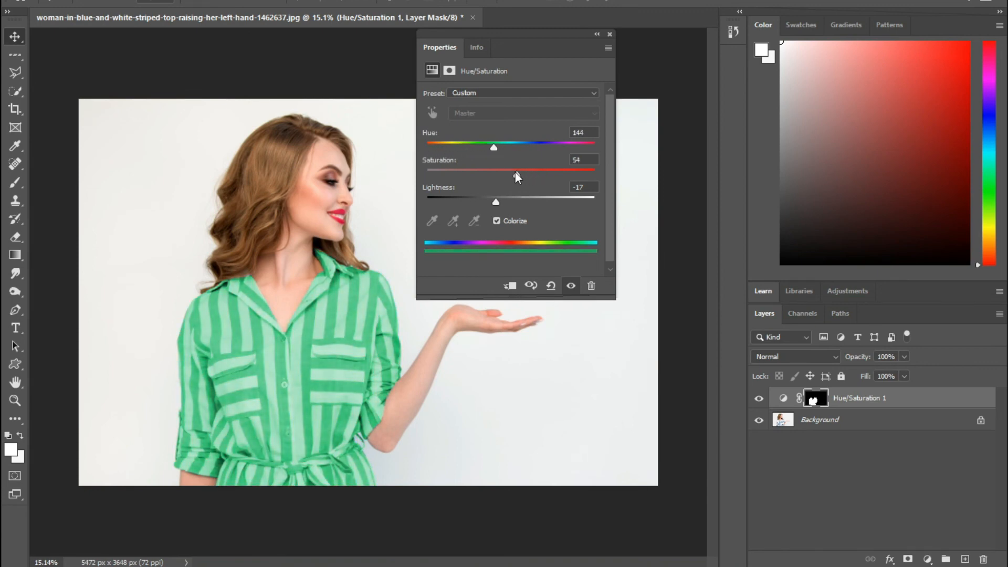
{"action": "left_click_drag", "start_coordinate": [499, 199], "coordinate": [477, 199]}
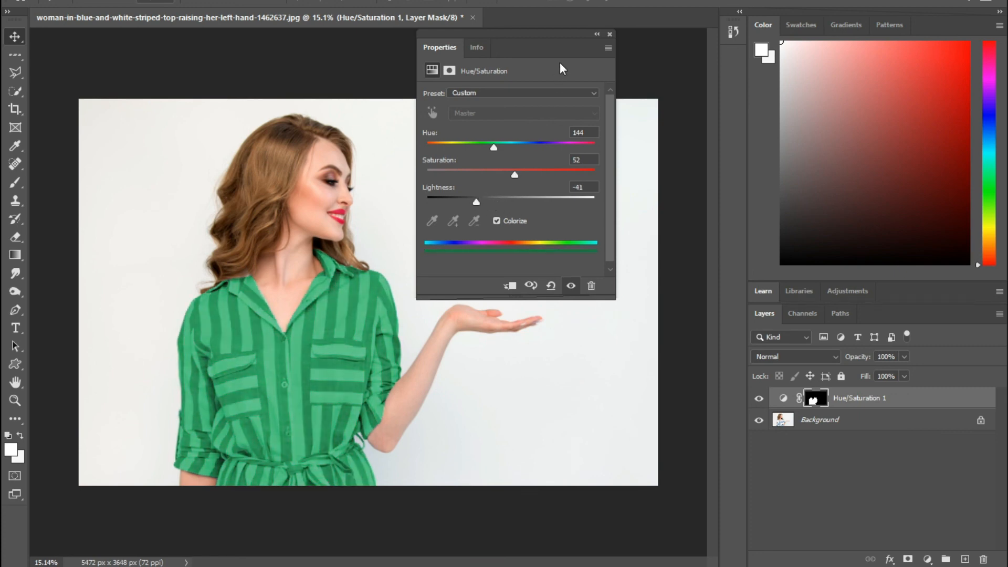
{"action": "left_click", "coordinate": [610, 34]}
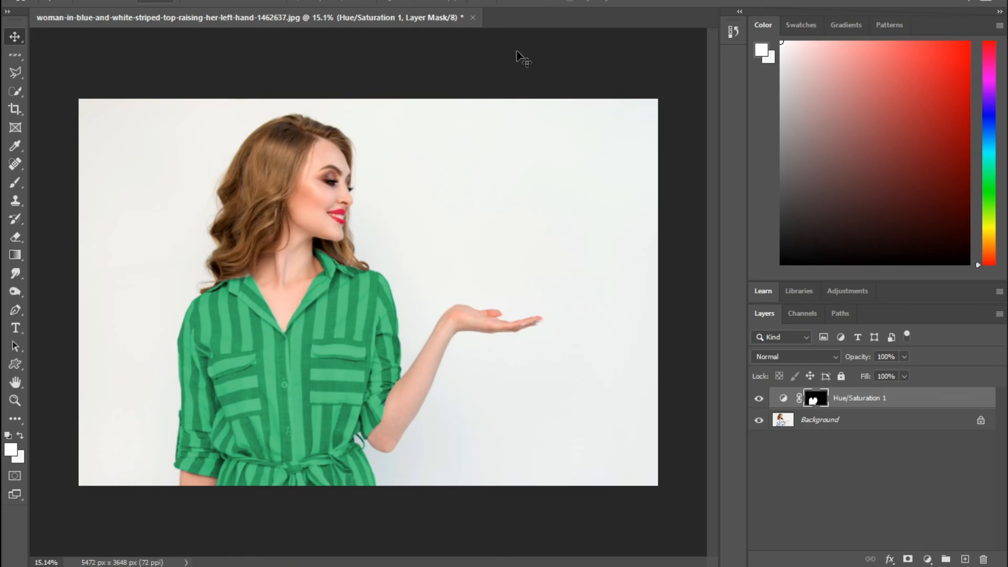